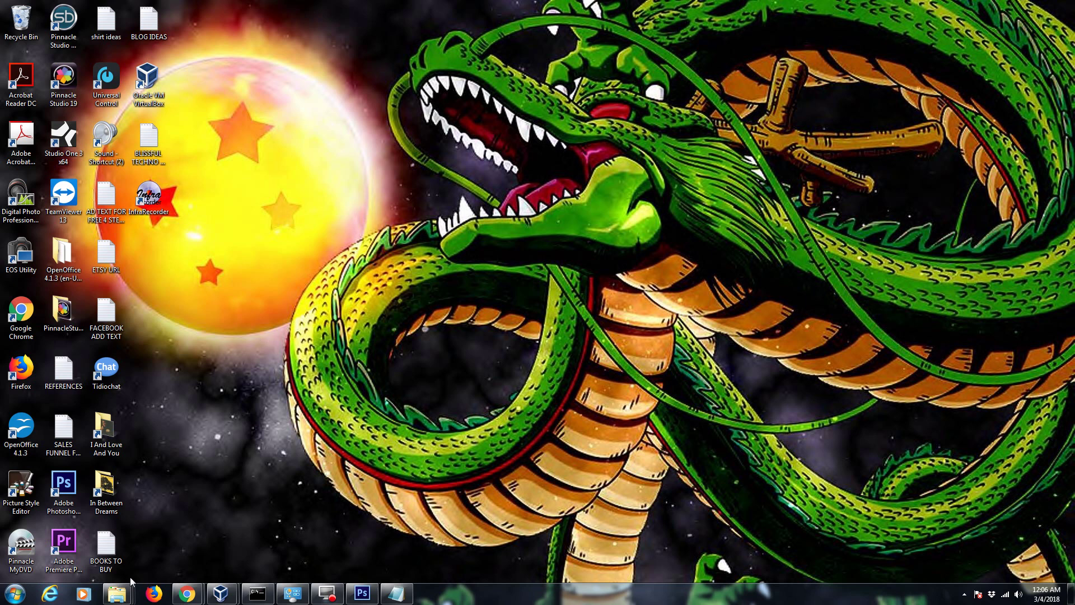
# On the host, bring up the Local Disk (C:) window and check TEST FOLDER's sharing options.
pyautogui.moveTo(116, 593)
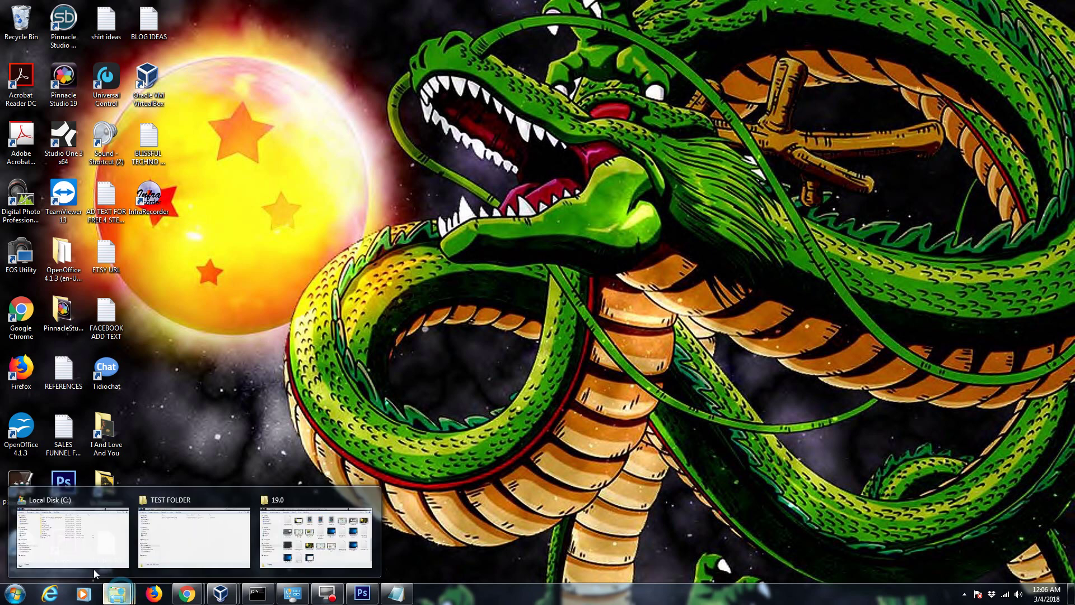
pyautogui.click(97, 528)
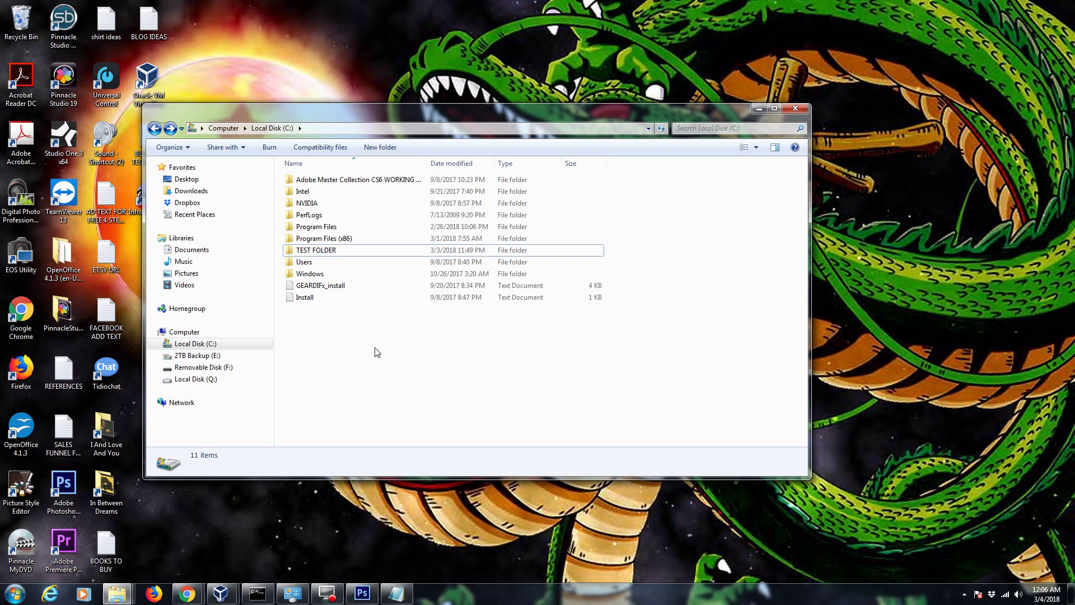
pyautogui.click(333, 255)
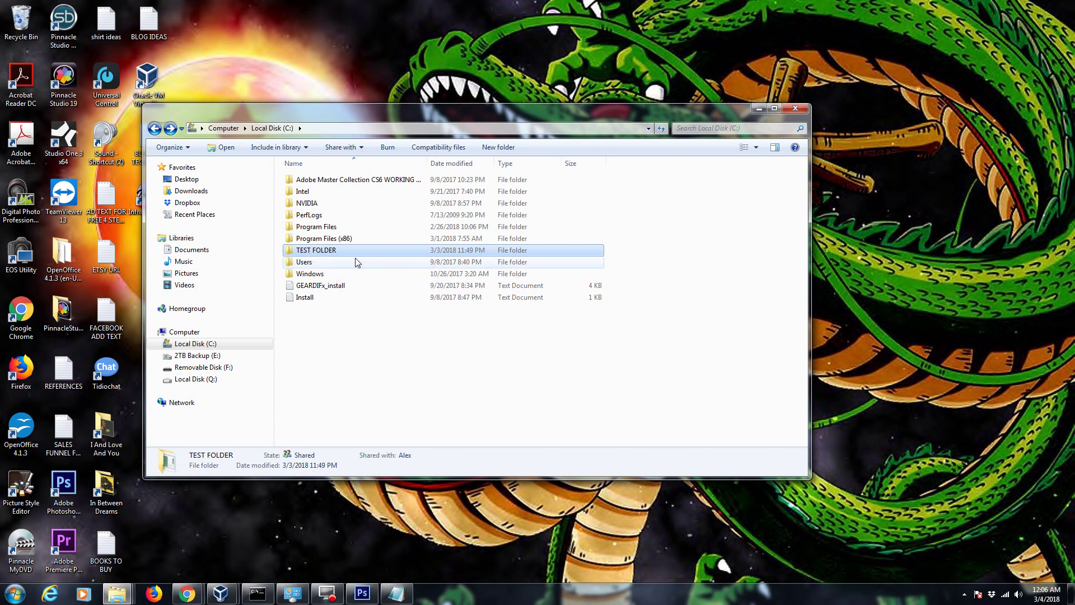
pyautogui.rightClick(337, 252)
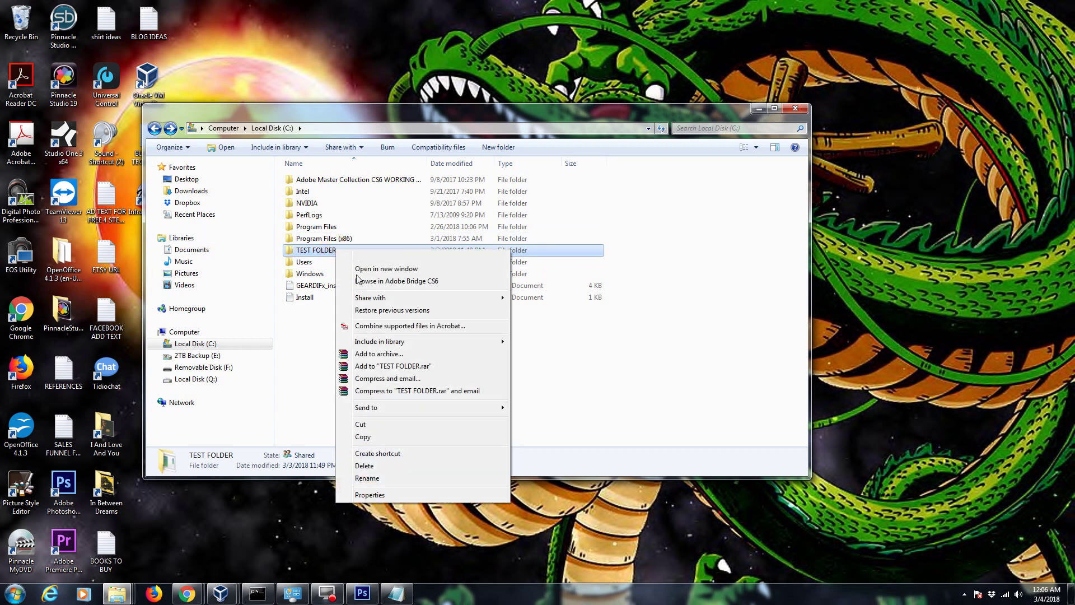
pyautogui.click(562, 420)
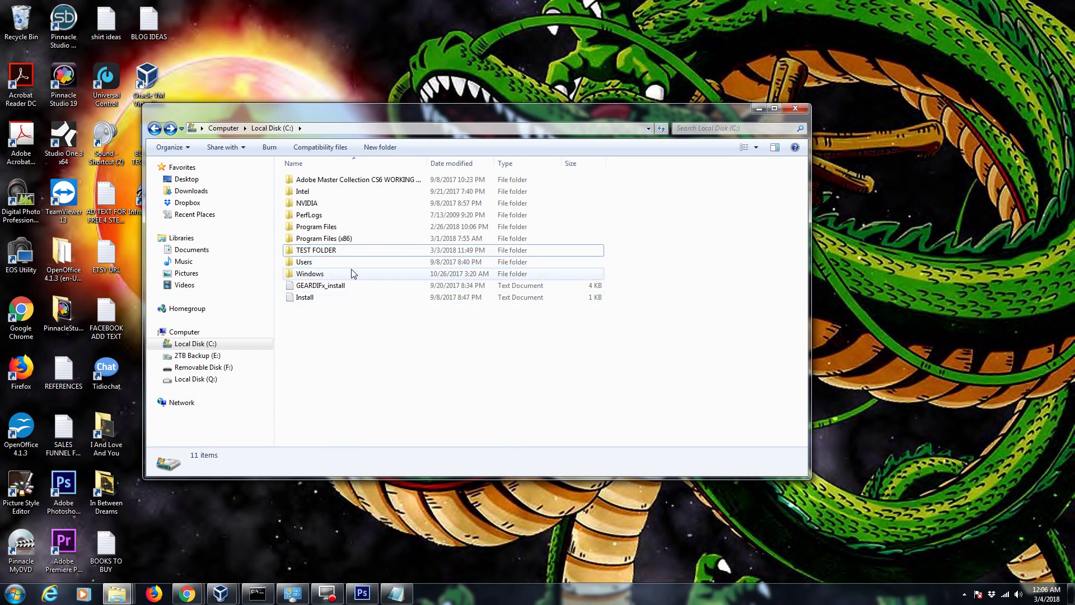
pyautogui.click(314, 250)
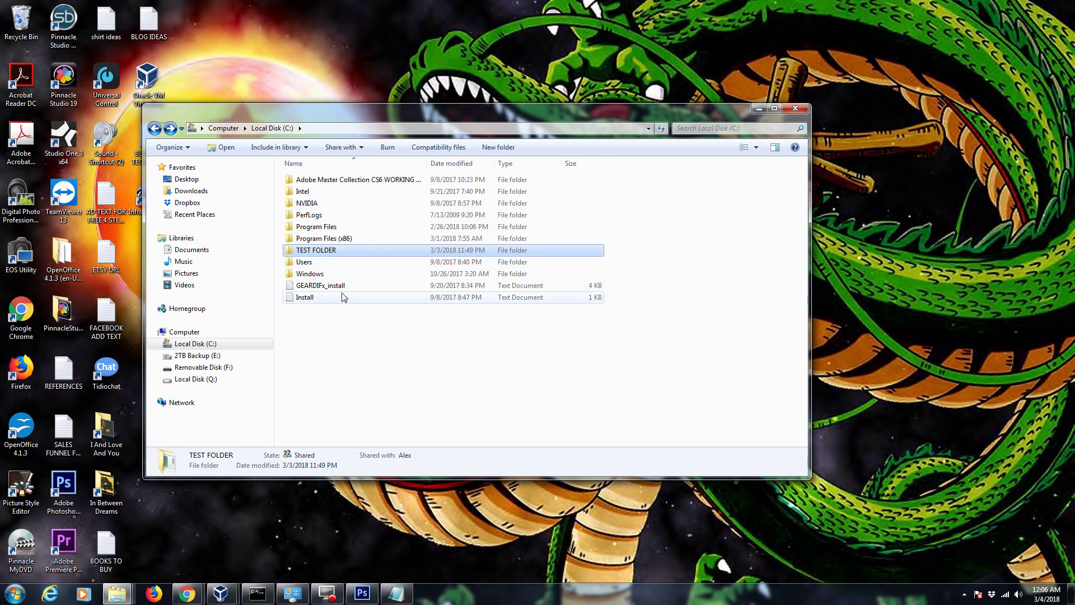
# View the host TEST FOLDER's contents, then return to Local Disk (C:) and minimize Explorer.
pyautogui.click(331, 250)
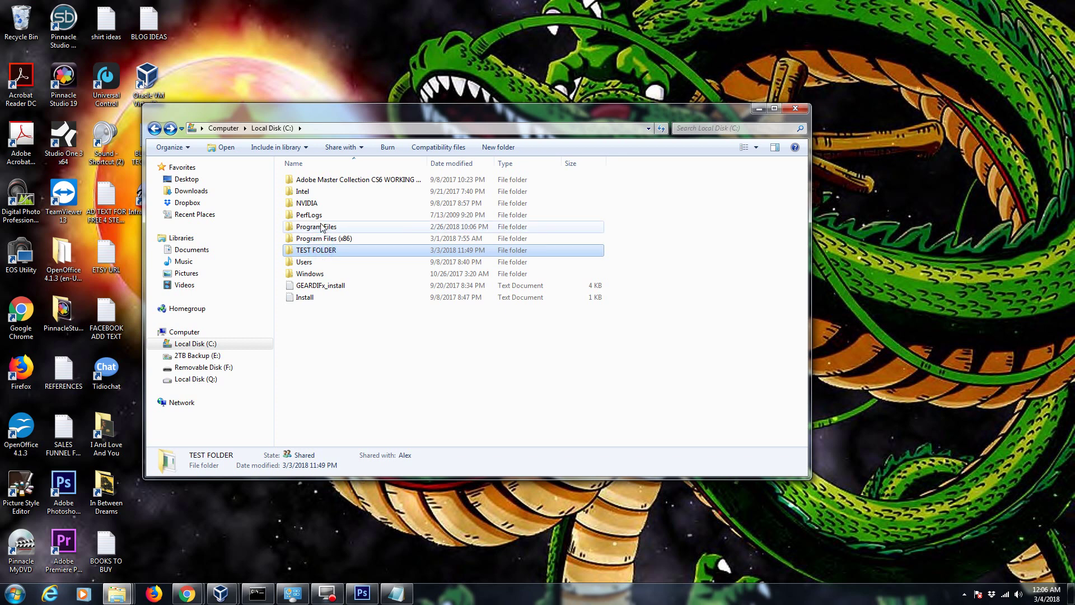
pyautogui.click(356, 343)
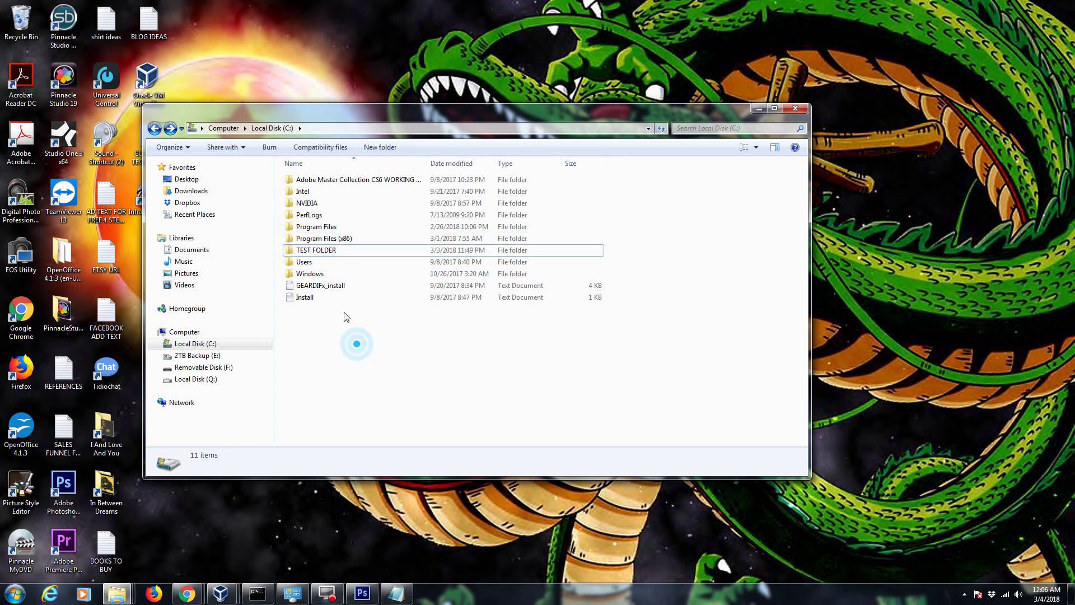
pyautogui.click(342, 251)
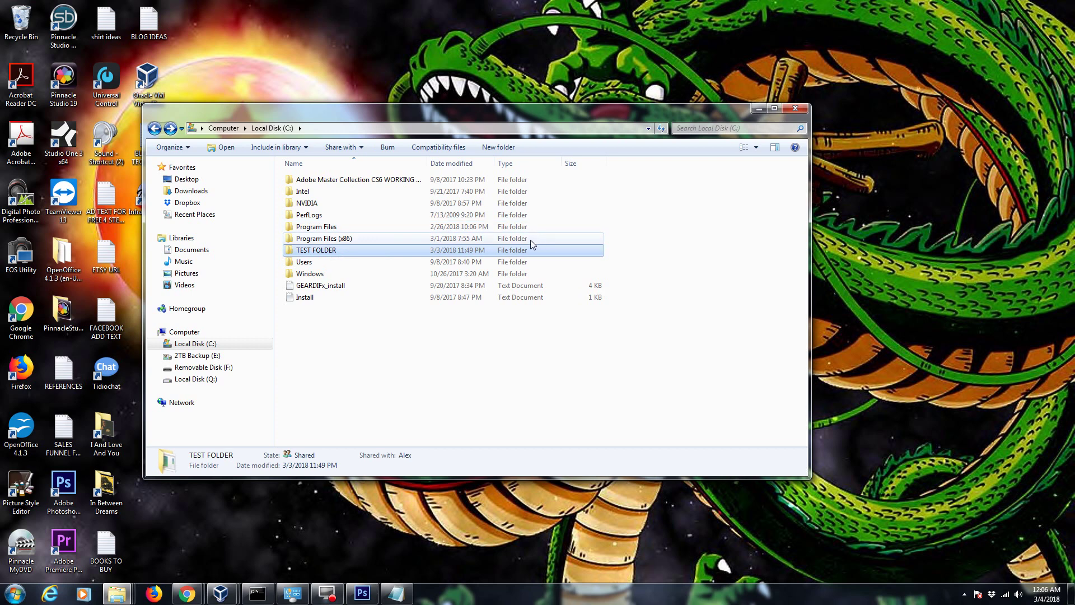
pyautogui.click(354, 336)
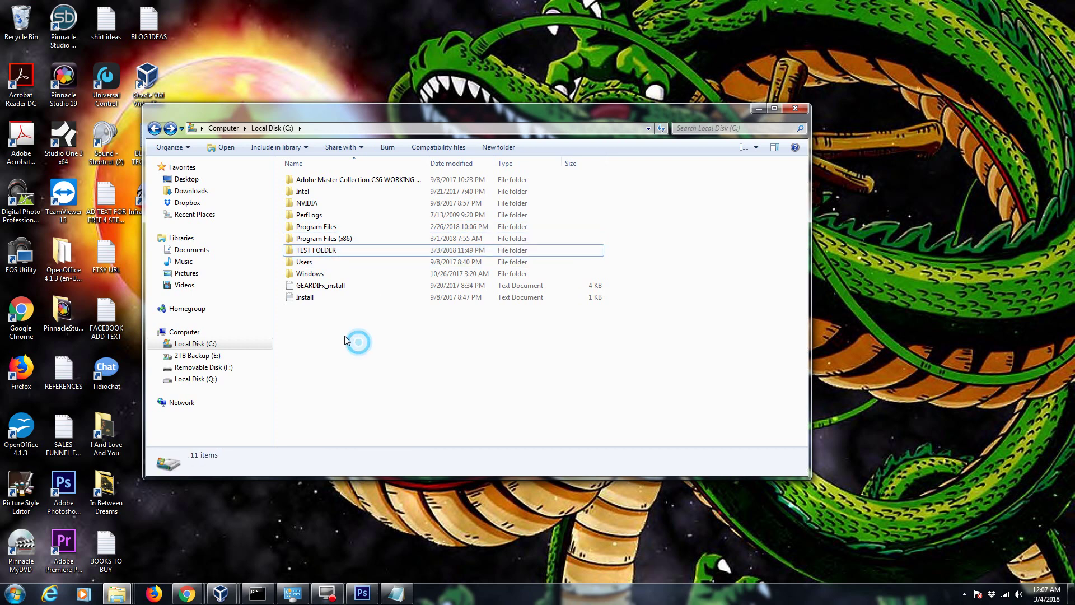
pyautogui.click(329, 252)
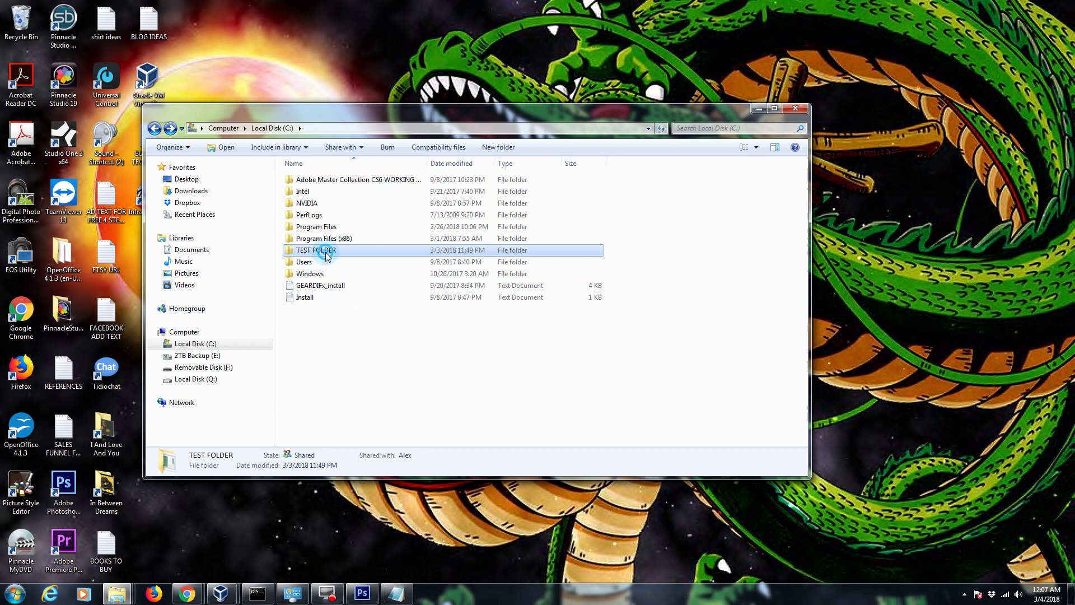
pyautogui.doubleClick(329, 252)
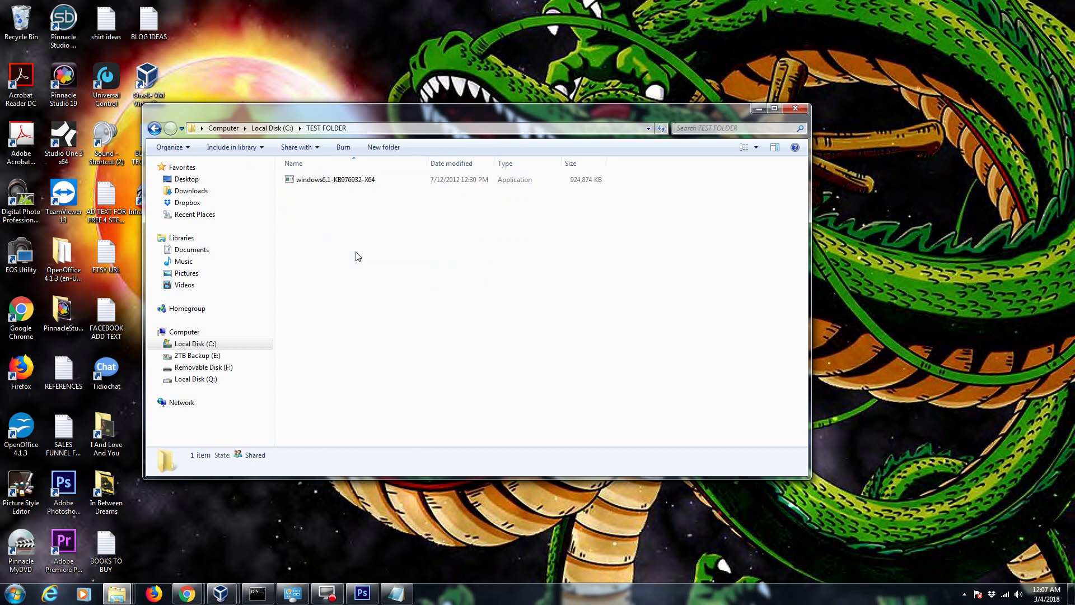
pyautogui.click(154, 129)
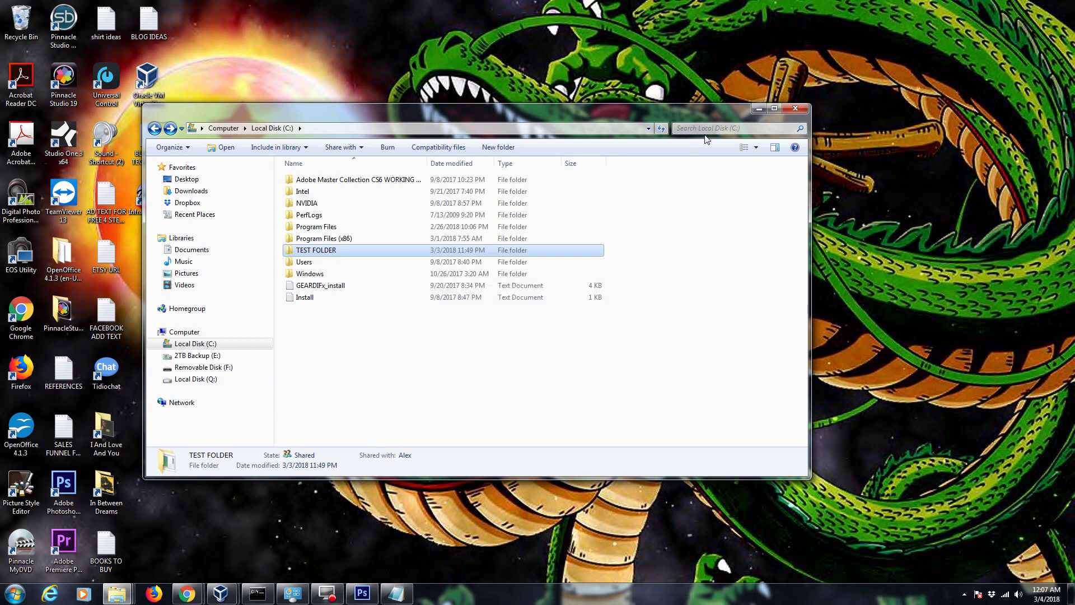
pyautogui.click(758, 108)
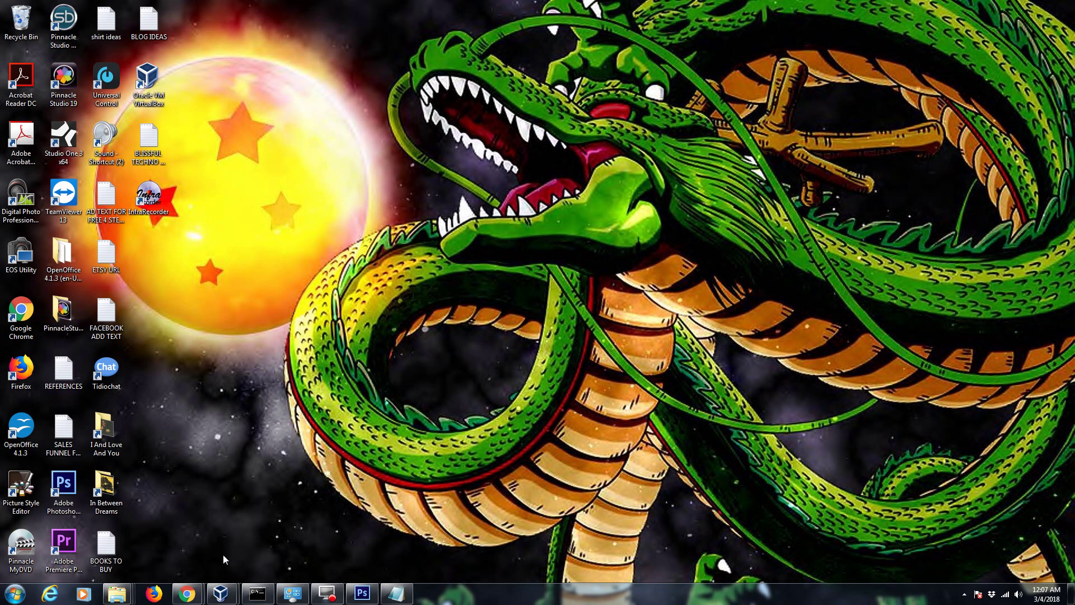
# In the Windows 10 VM, browse Network to the host PC and open its shared test folder.
pyautogui.moveTo(220, 591)
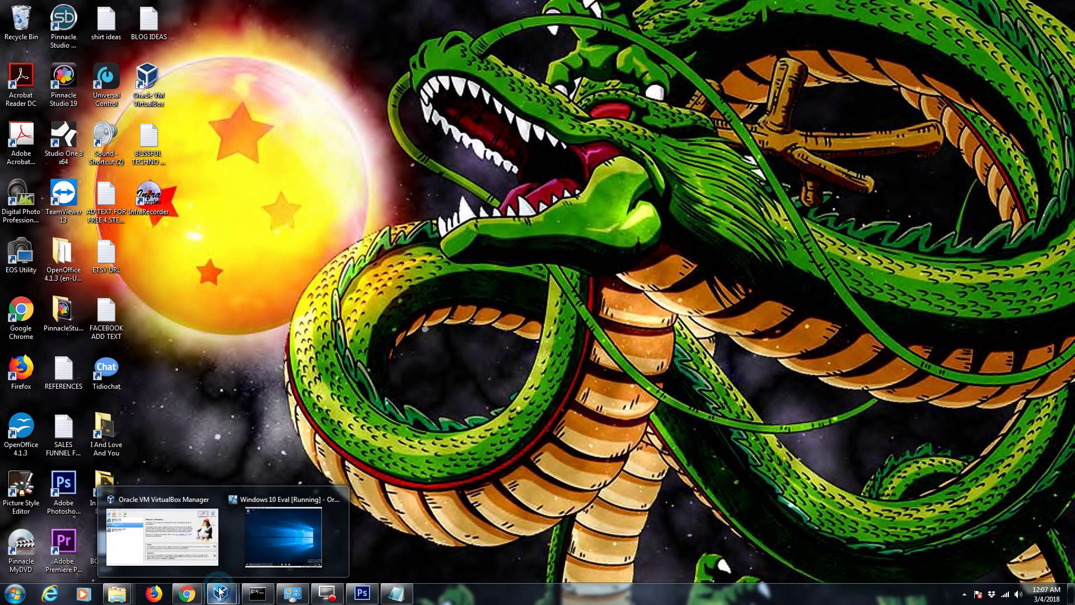
pyautogui.click(252, 527)
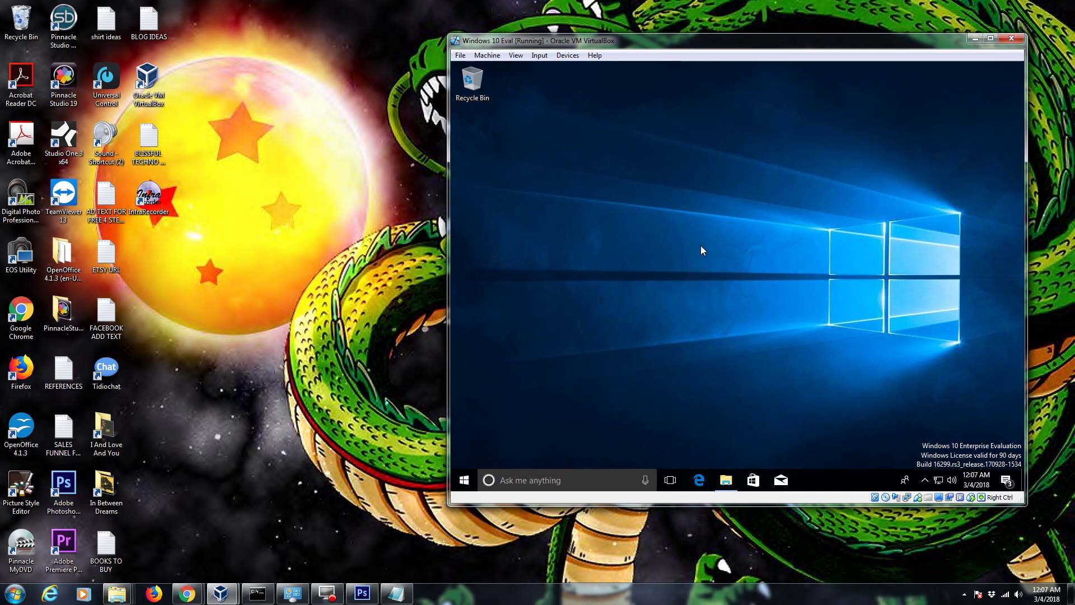
pyautogui.click(729, 480)
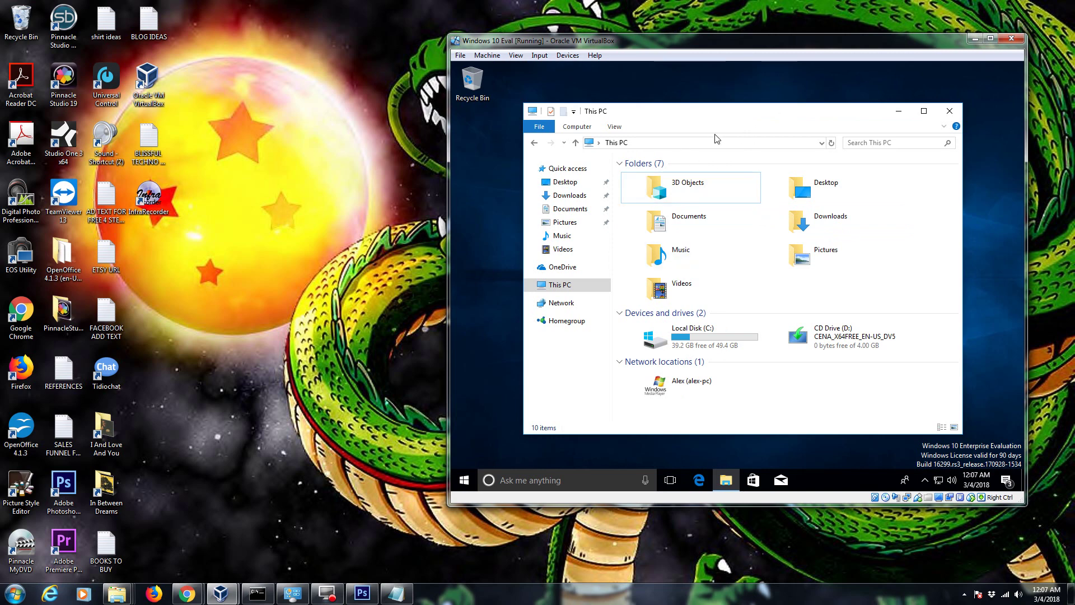
pyautogui.click(558, 304)
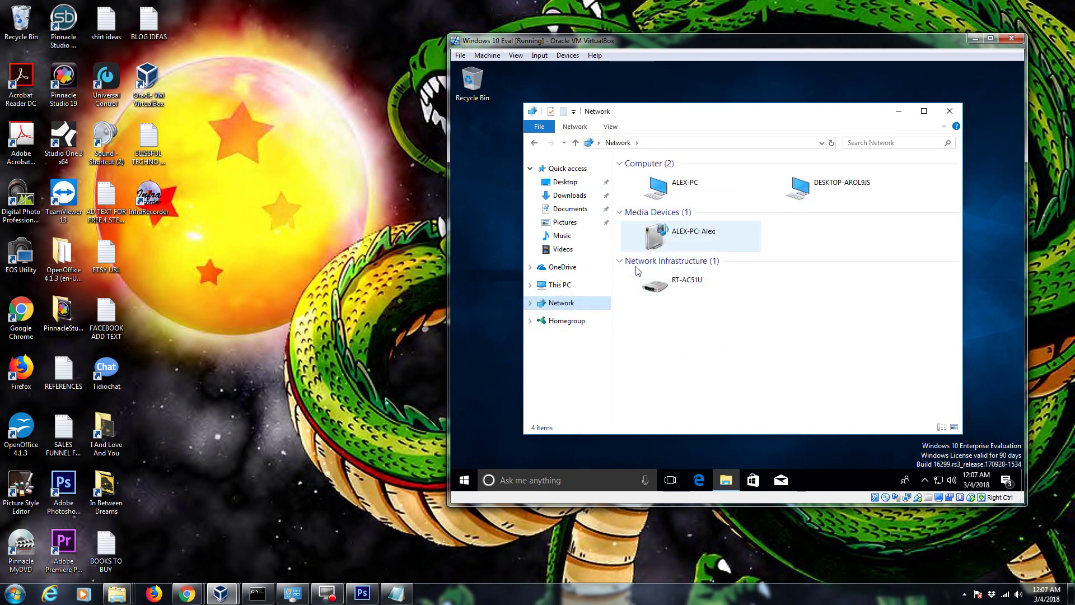
pyautogui.doubleClick(677, 190)
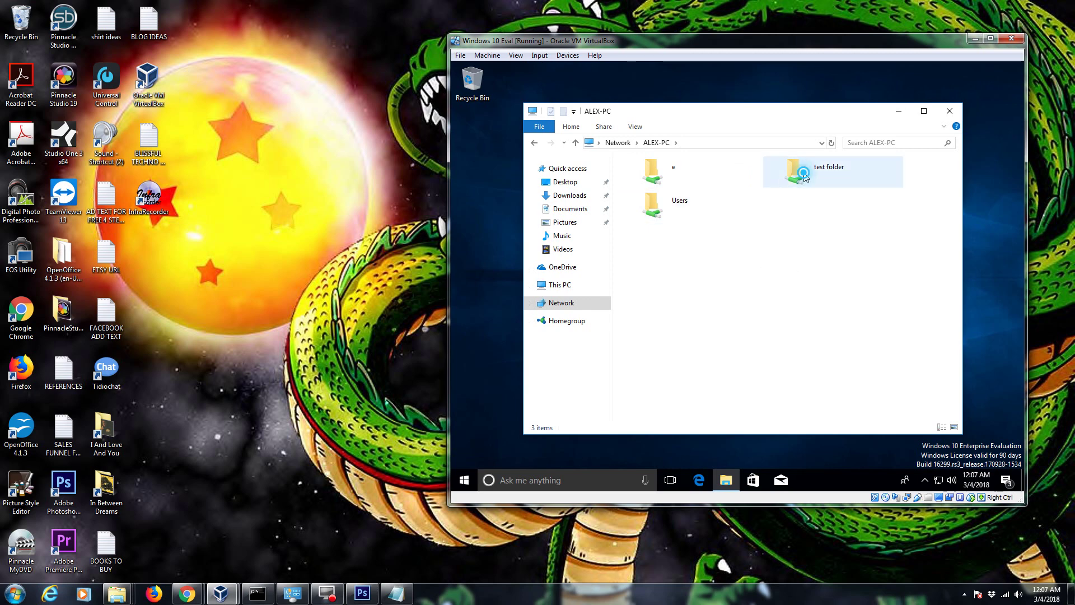
pyautogui.doubleClick(803, 175)
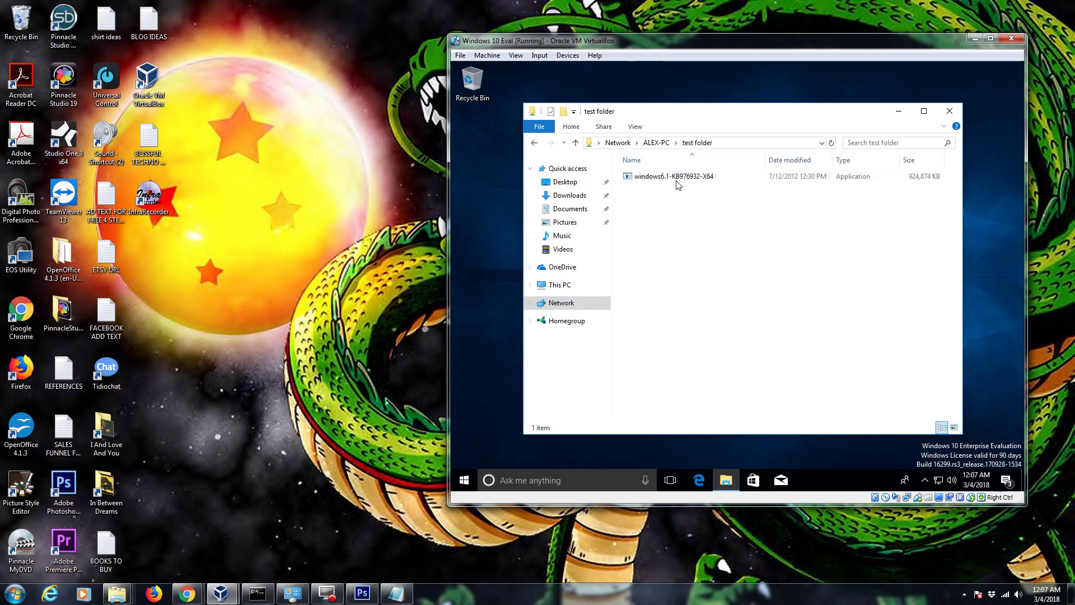
# Copy the shared test folder's network path from the VM's address bar.
pyautogui.click(734, 142)
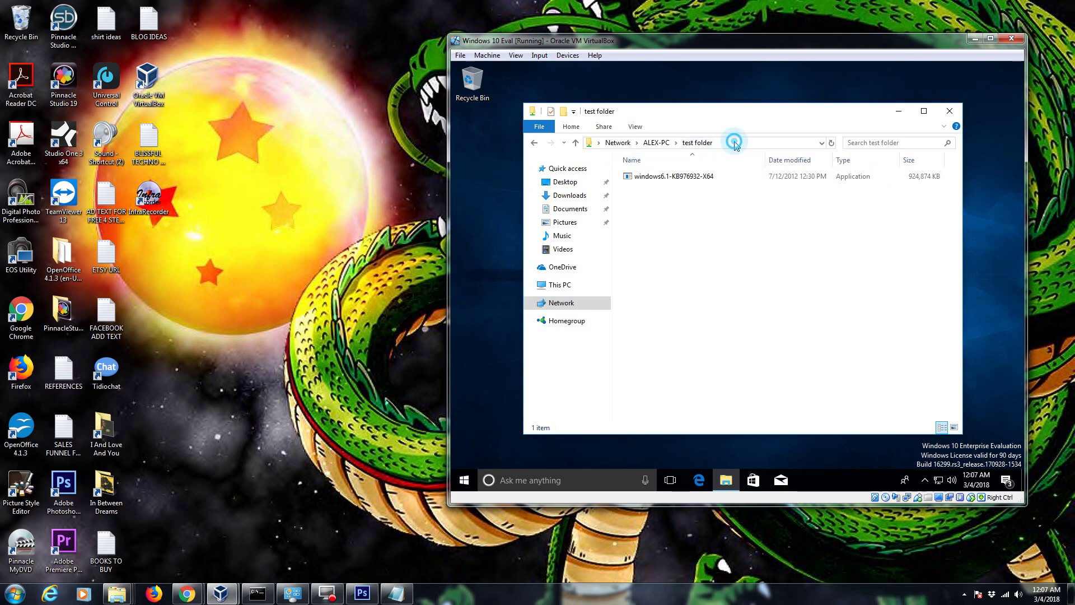
pyautogui.rightClick(635, 140)
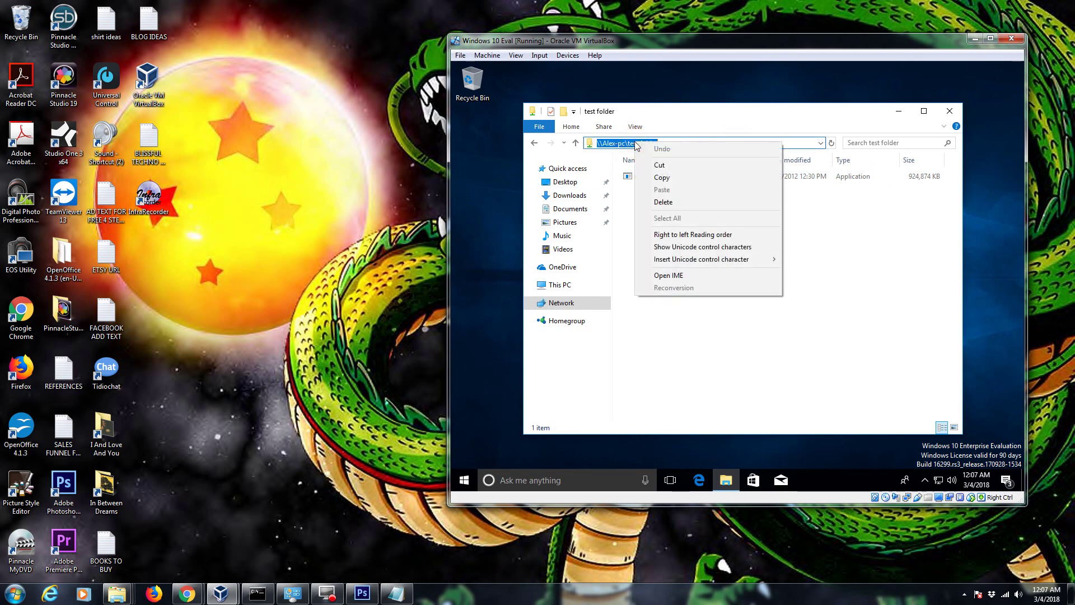
pyautogui.click(670, 181)
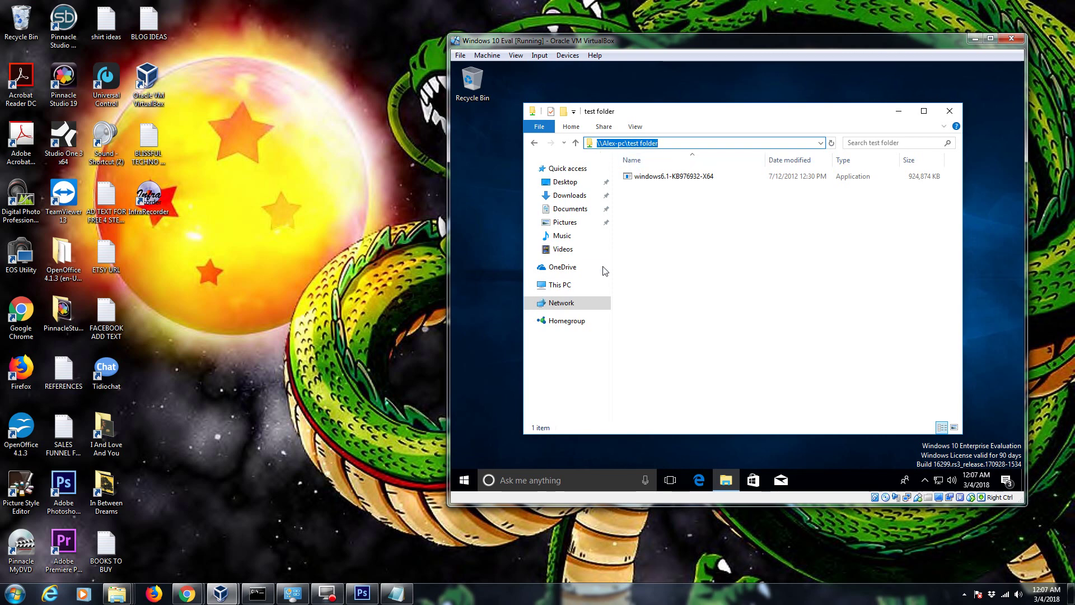
pyautogui.rightClick(557, 288)
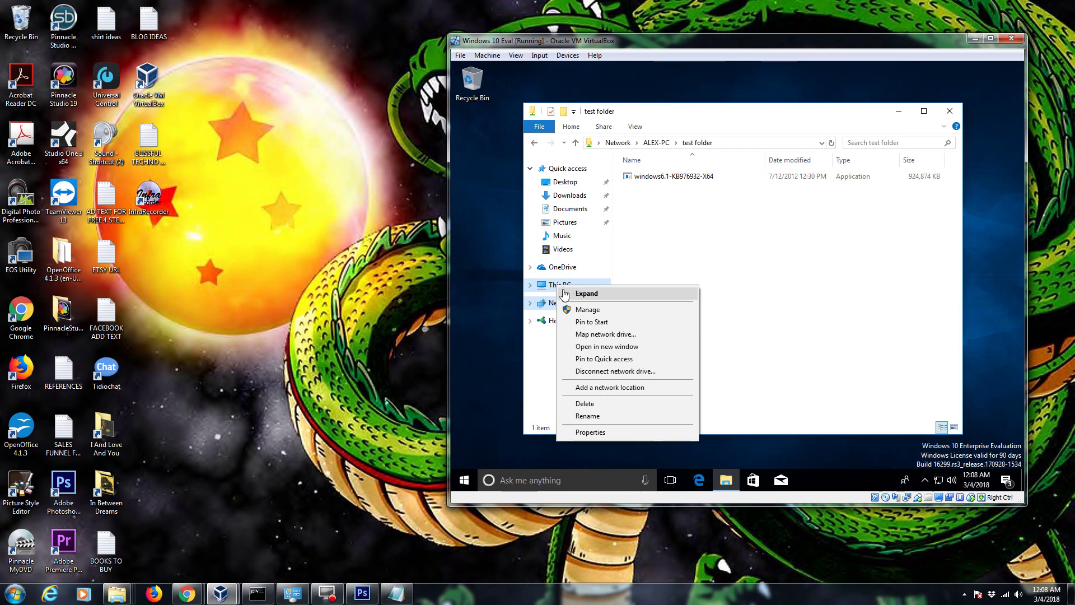
# Bring the host's TEST FOLDER window forward beside the VM, then switch back to the VM.
pyautogui.click(114, 594)
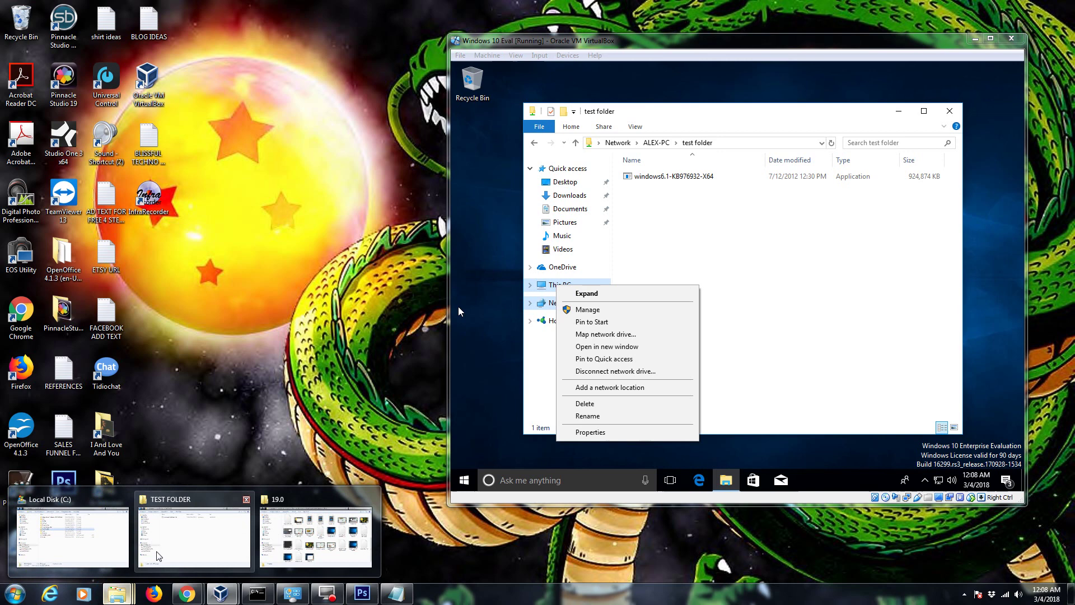
pyautogui.click(195, 533)
pyautogui.rightClick(200, 351)
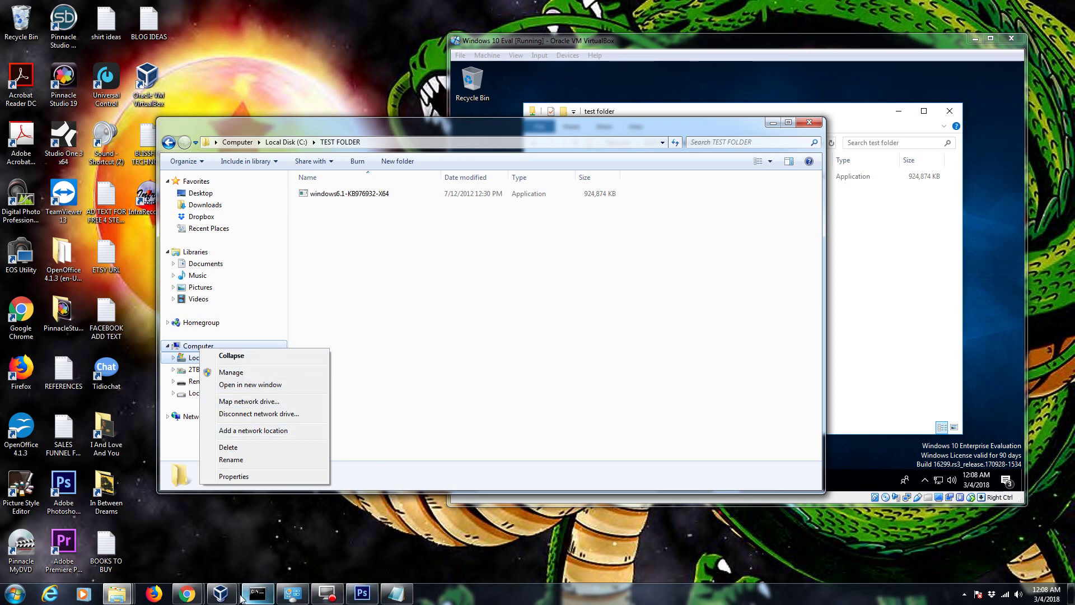
pyautogui.click(221, 594)
pyautogui.click(266, 552)
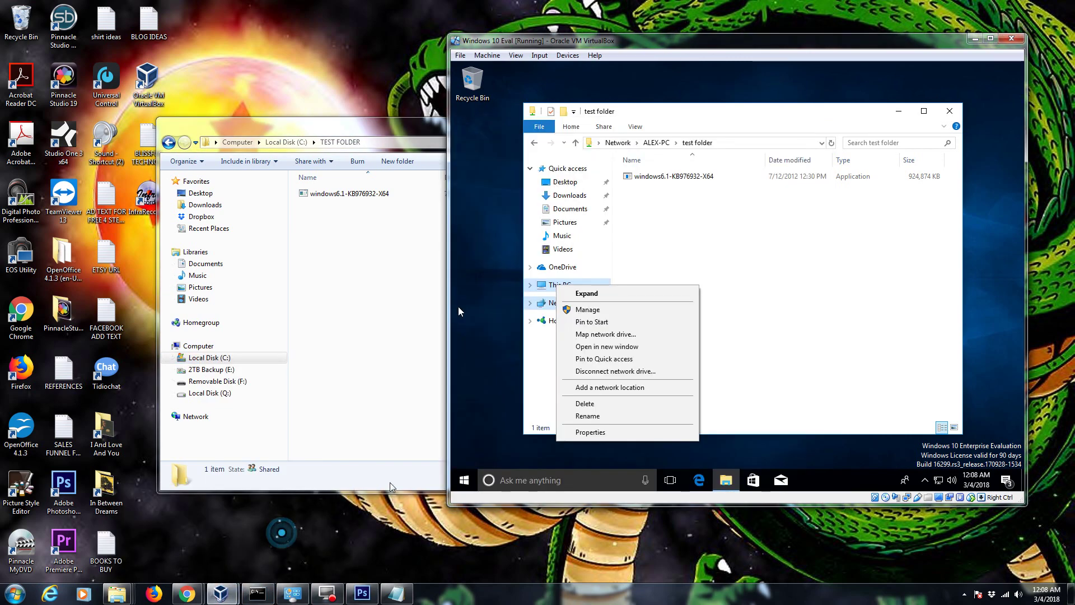
# Map the pasted \\computer-name\test folder path as network drive Z:.
pyautogui.click(621, 335)
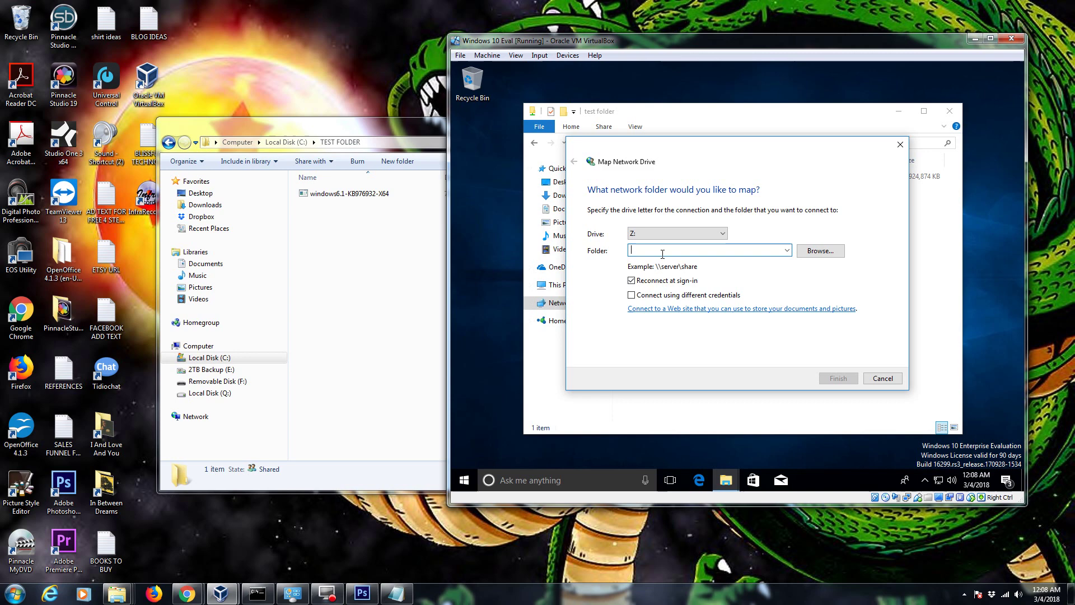
pyautogui.click(695, 234)
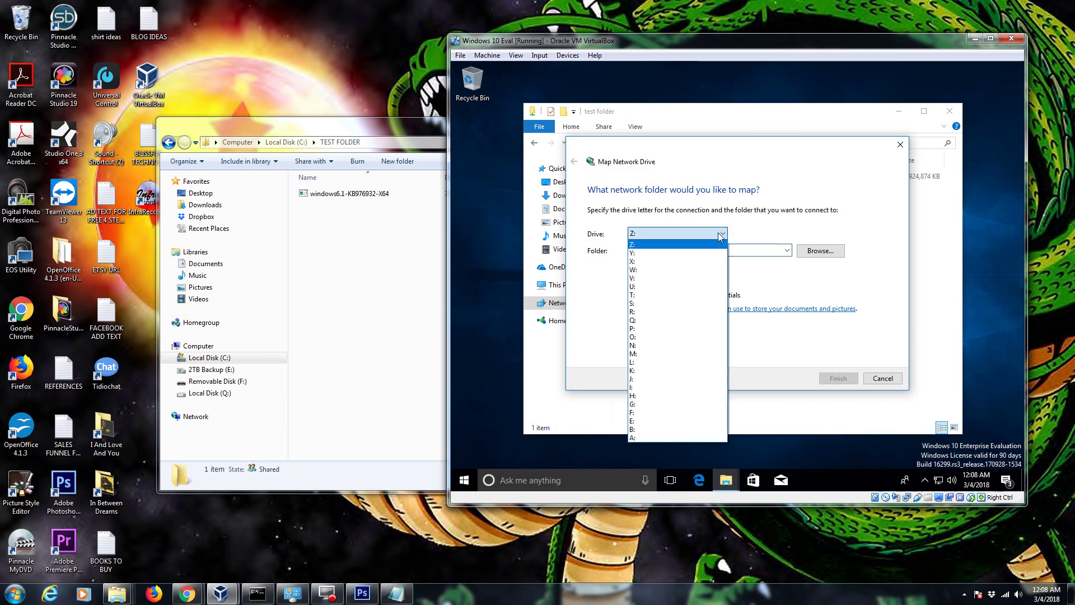
pyautogui.click(662, 244)
pyautogui.click(638, 255)
pyautogui.click(638, 255)
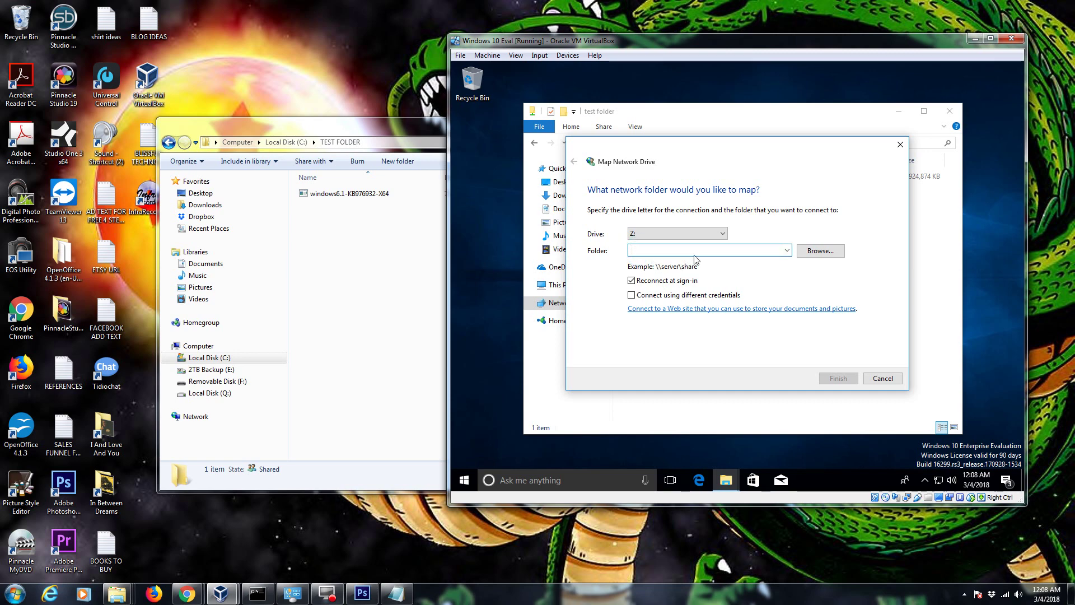
pyautogui.hotkey('ctrl', 'v')
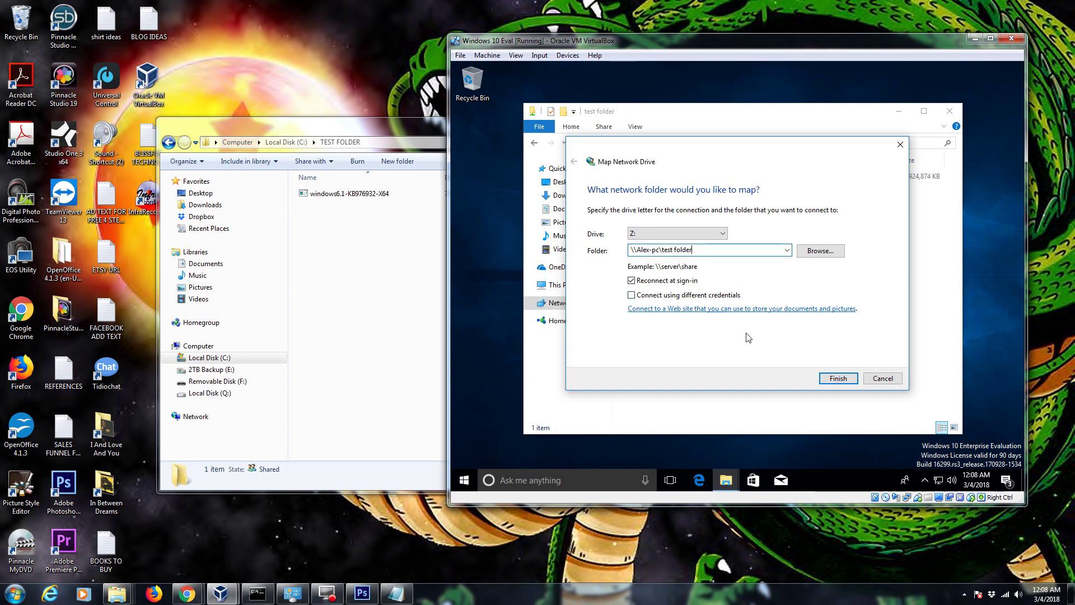
pyautogui.click(838, 379)
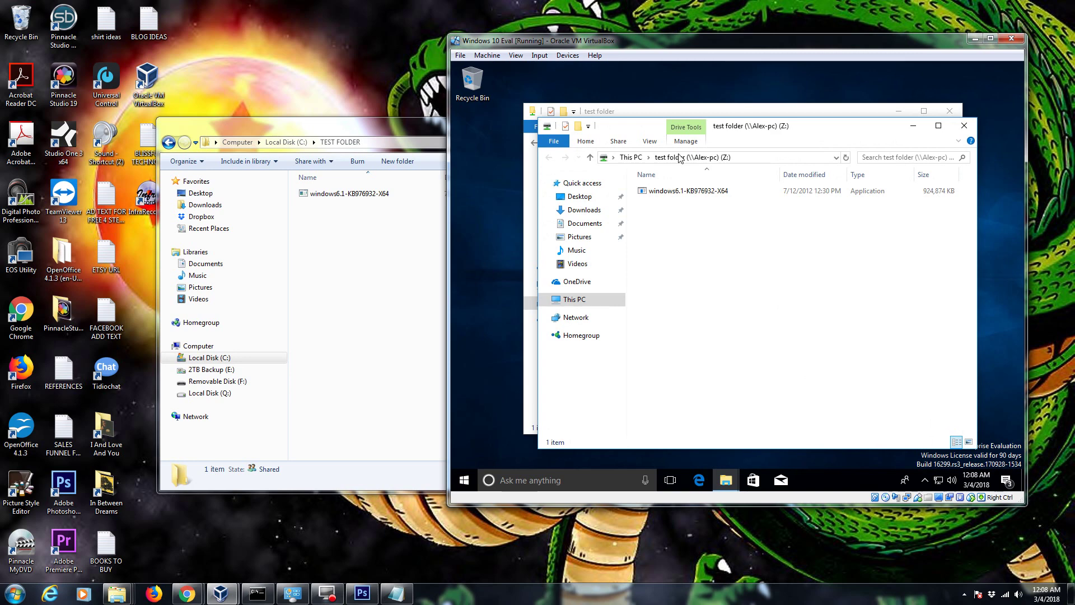
# Close the VM's test folder windows and open test folder (Z:) from This PC.
pyautogui.click(959, 130)
pyautogui.click(949, 111)
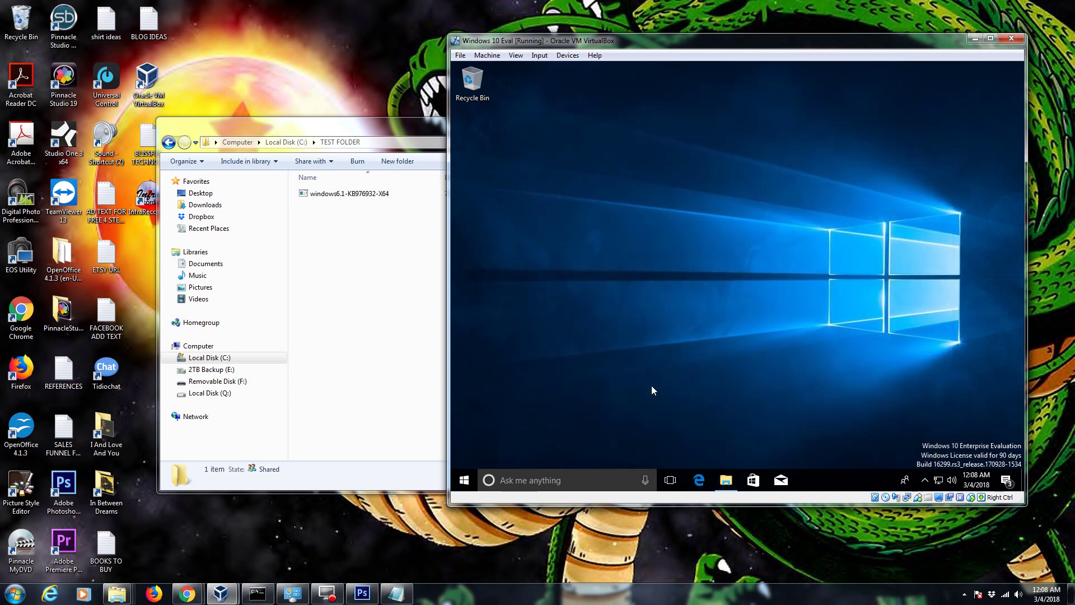
pyautogui.click(726, 480)
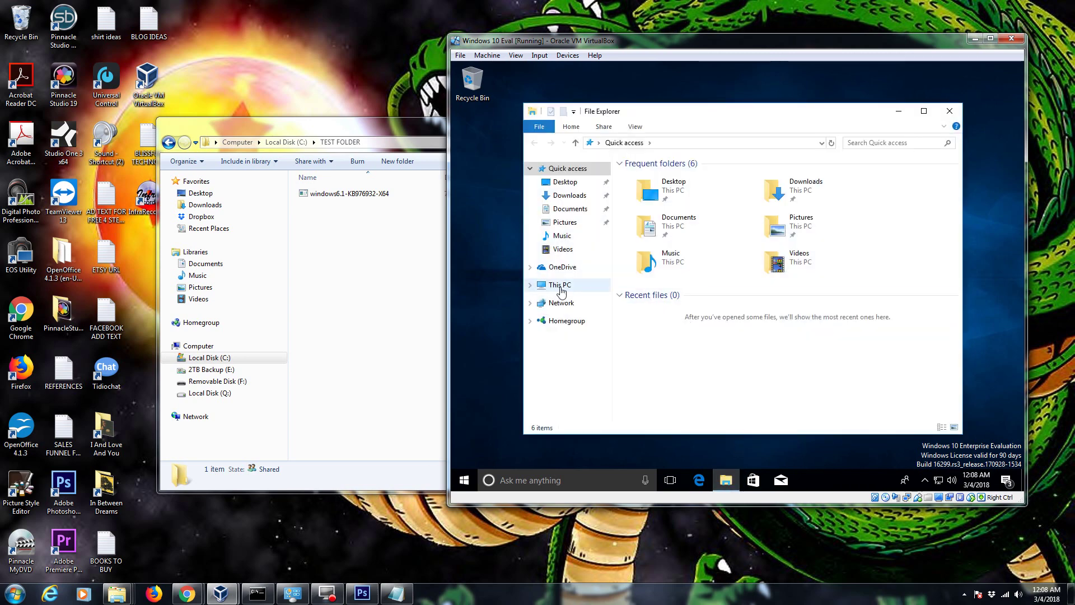
pyautogui.click(560, 286)
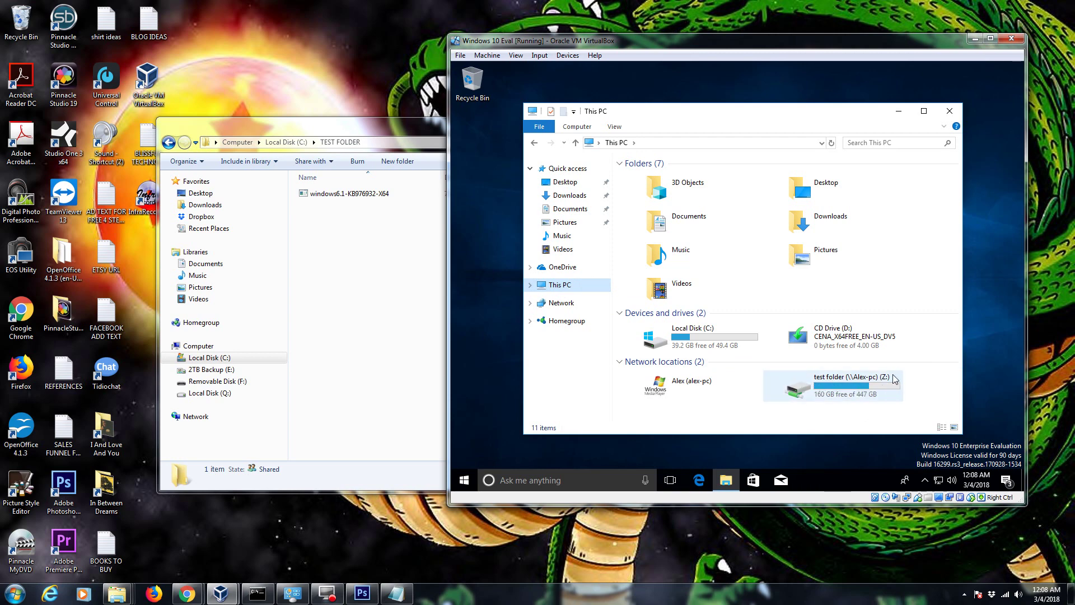
pyautogui.click(821, 391)
pyautogui.doubleClick(822, 390)
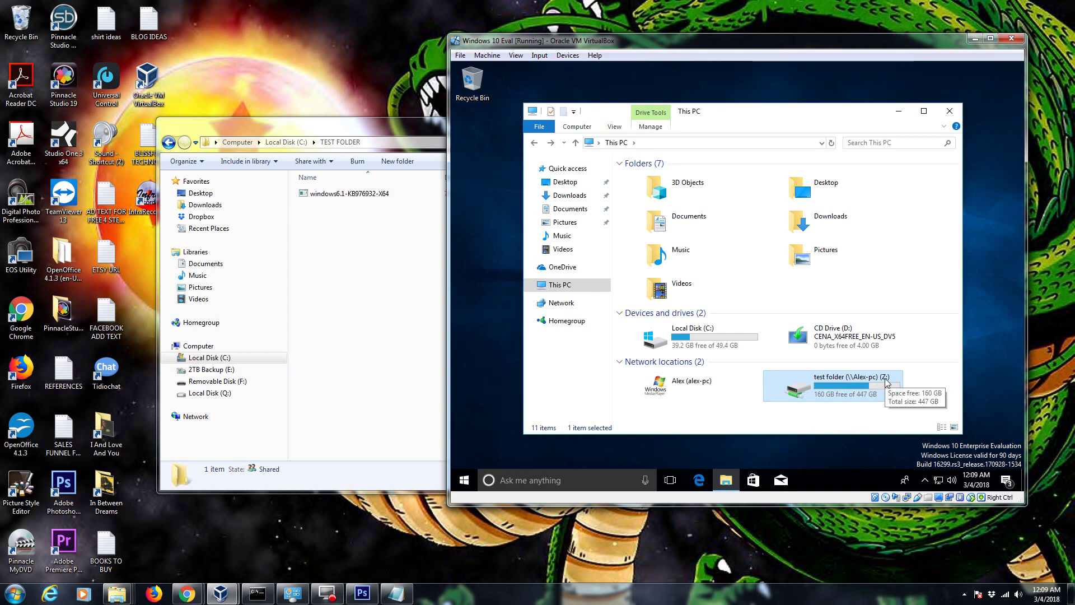
pyautogui.doubleClick(845, 383)
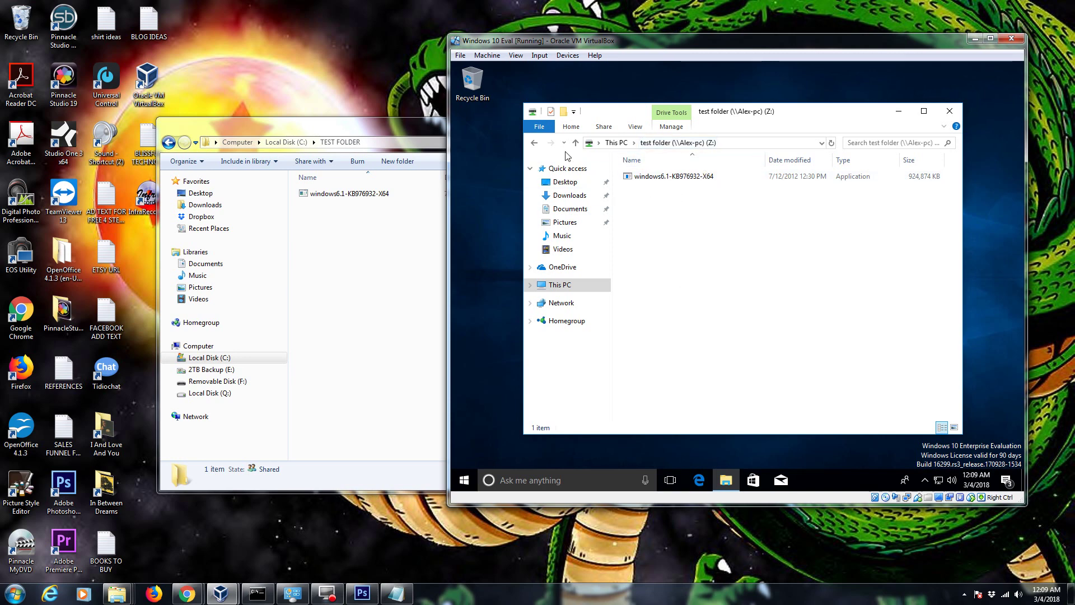
# Map \\192.168.50.96\test folder as drive Y:, confirming the host IP with the command prompt.
pyautogui.rightClick(565, 287)
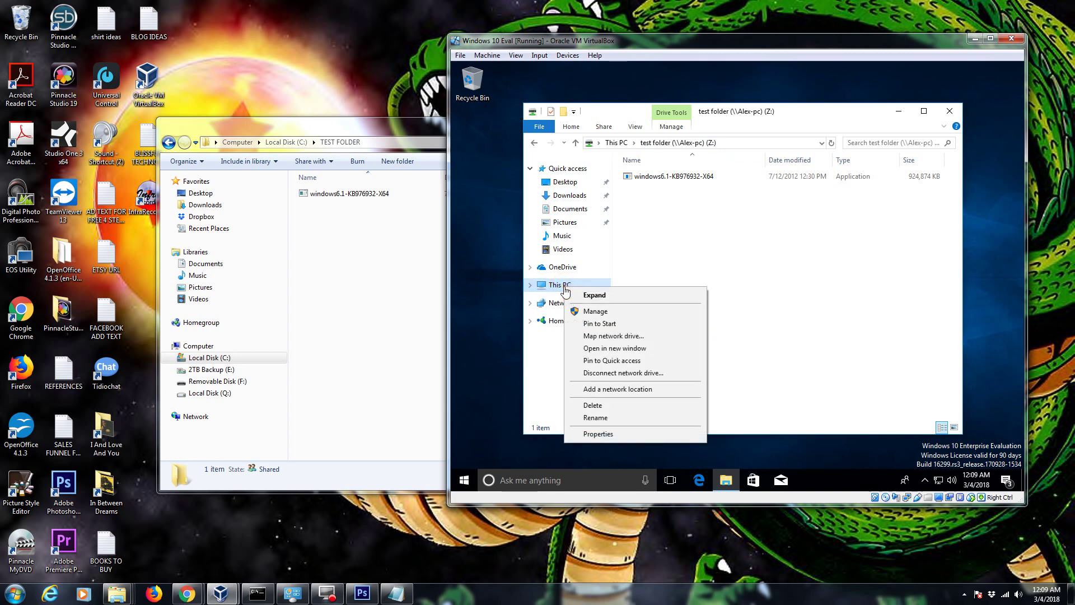
pyautogui.click(620, 338)
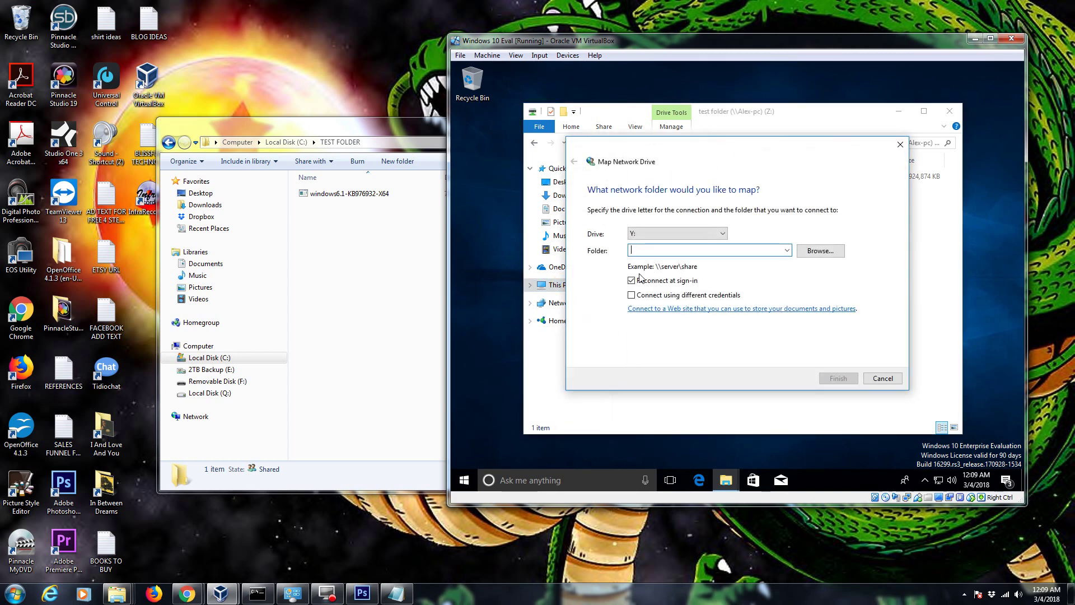
pyautogui.click(665, 250)
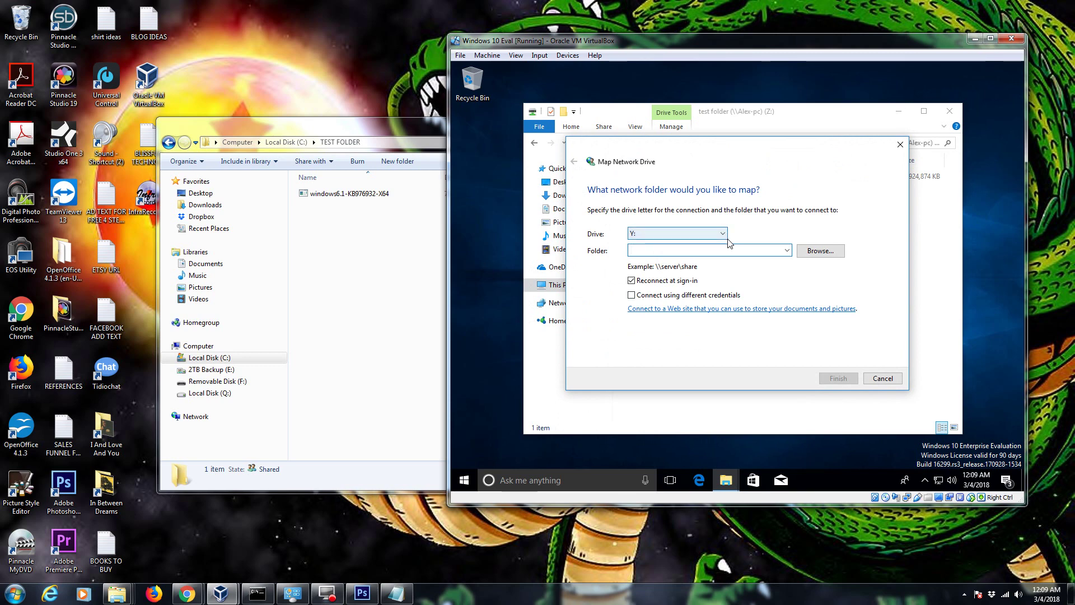
pyautogui.write('\\\\192')
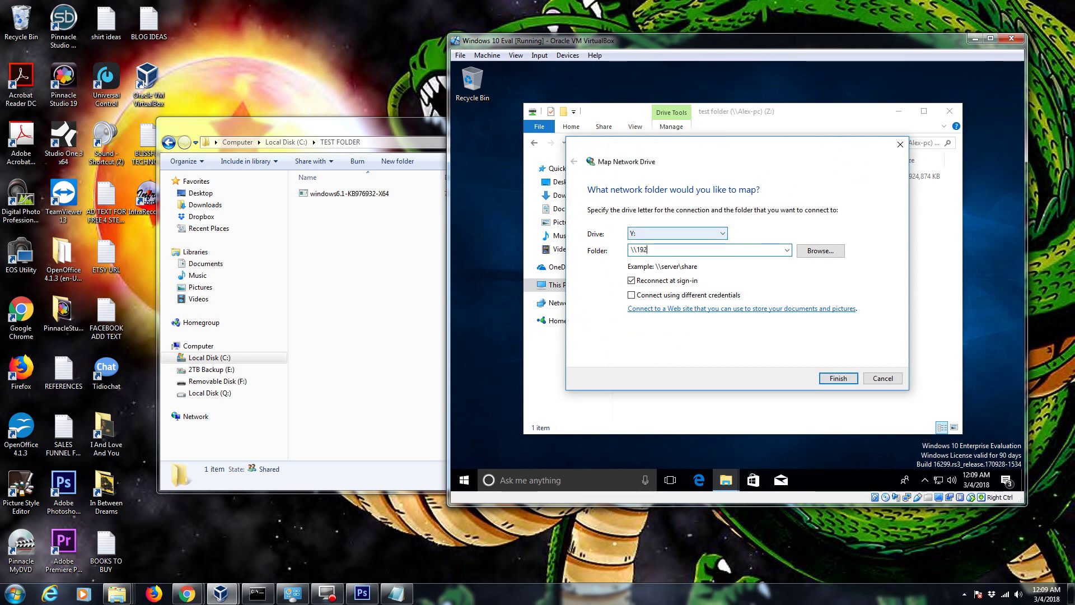
pyautogui.write('.168.50.')
pyautogui.click(15, 593)
pyautogui.click(246, 596)
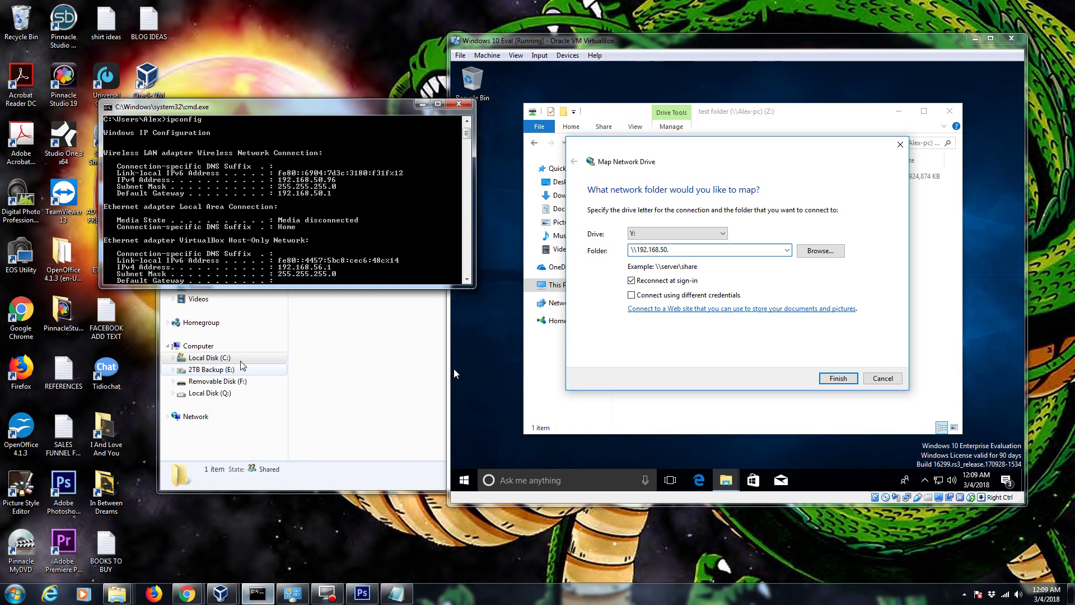
pyautogui.click(714, 254)
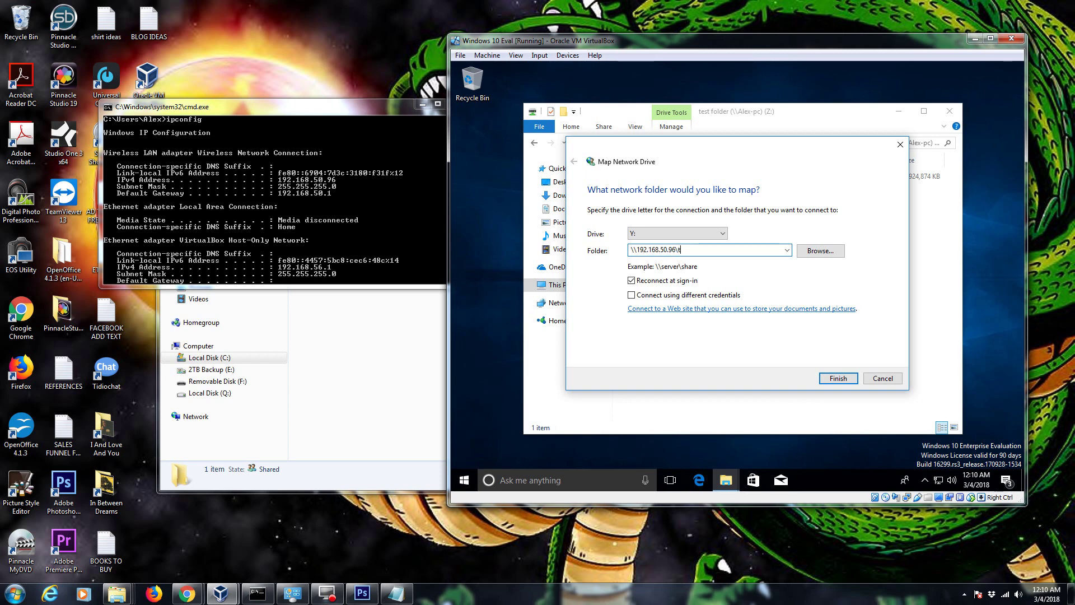
pyautogui.write('est folder')
pyautogui.click(829, 378)
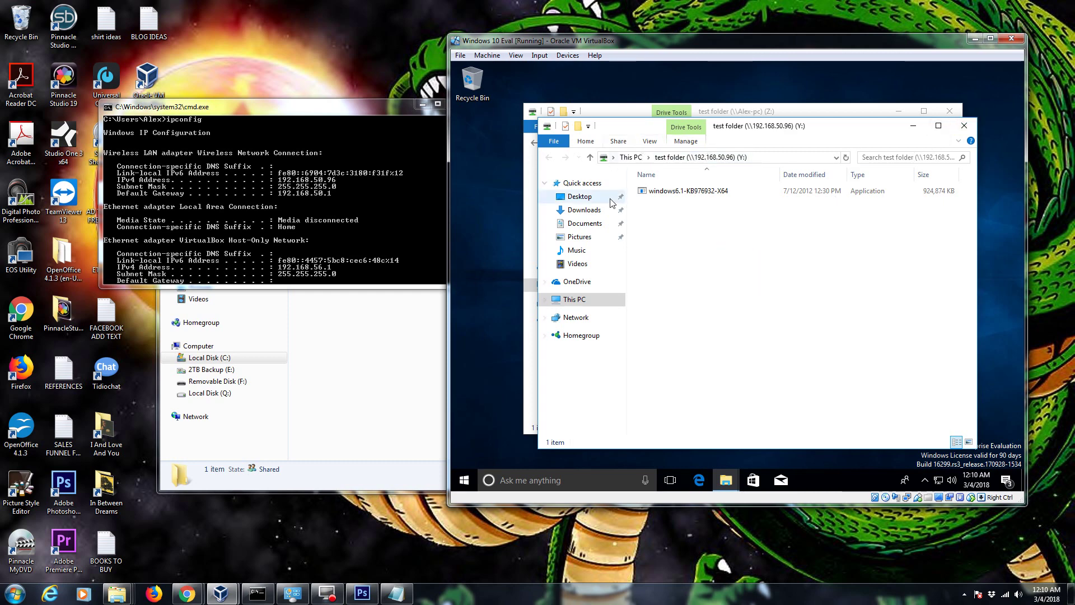
# Open test folder (Y:) from This PC, then close the Y: and Z: Explorer windows.
pyautogui.click(601, 299)
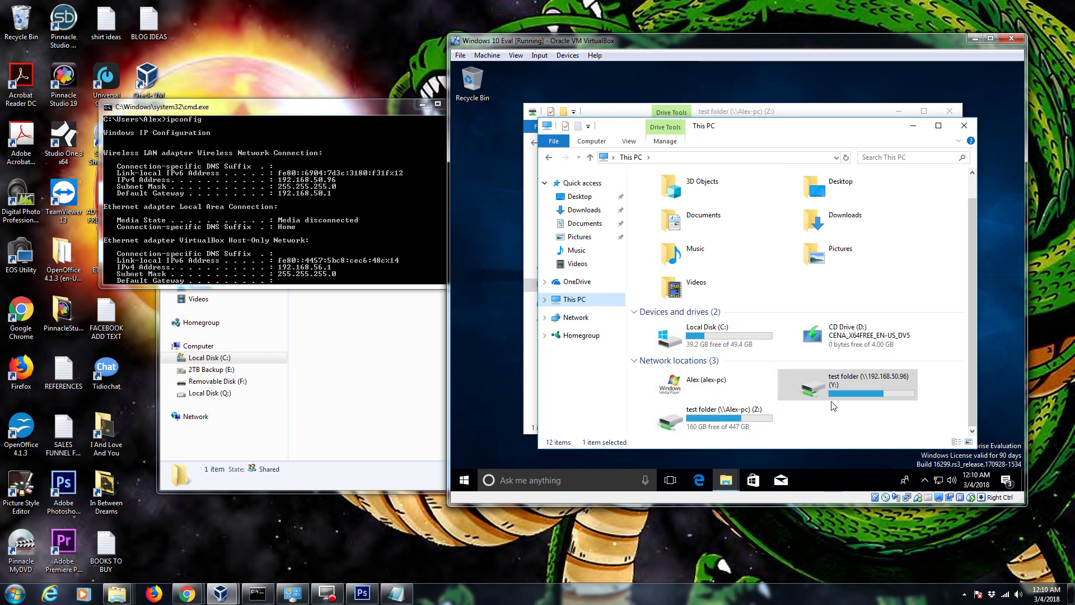
pyautogui.moveTo(893, 383)
pyautogui.doubleClick(828, 385)
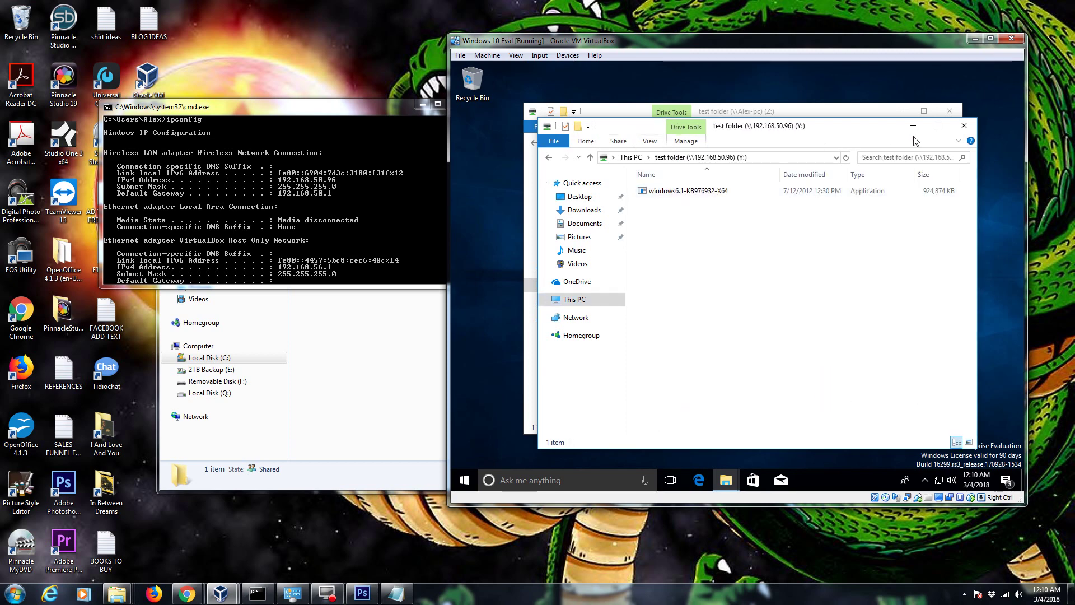
pyautogui.click(965, 126)
pyautogui.click(952, 112)
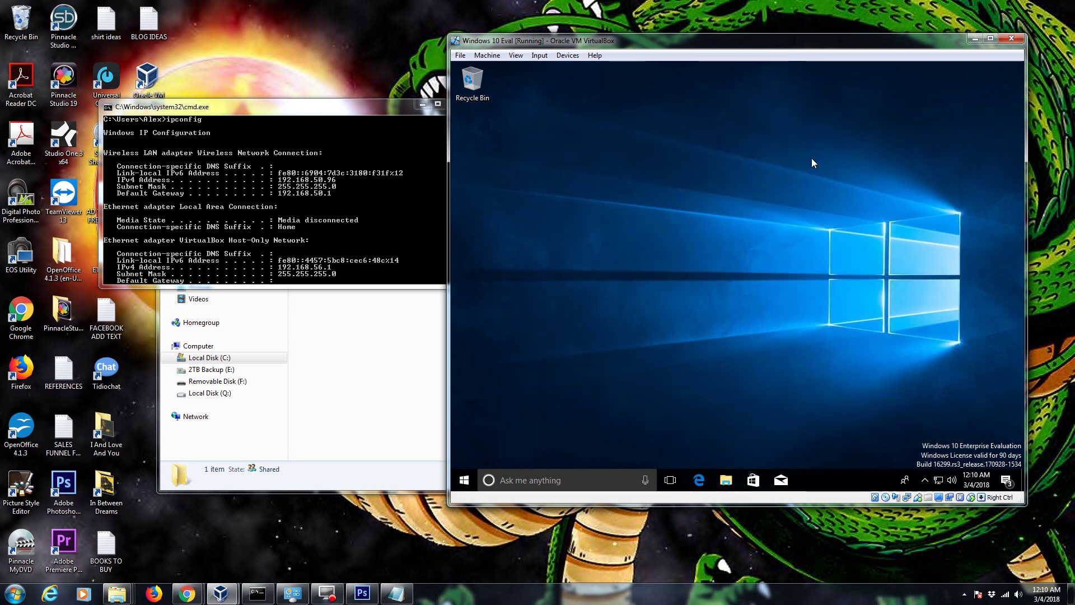